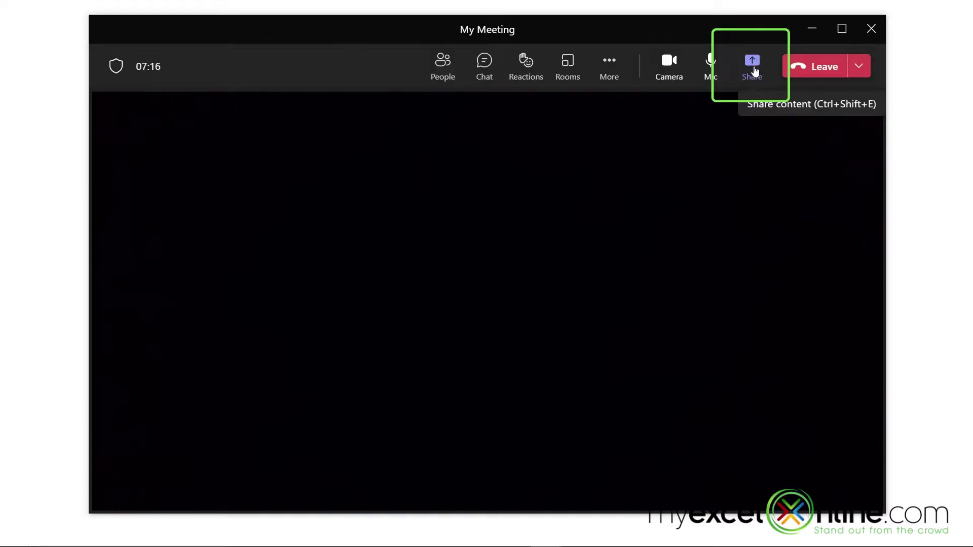
Open the meeting's Share content panel to choose between the whole screen and a single window.
click(755, 71)
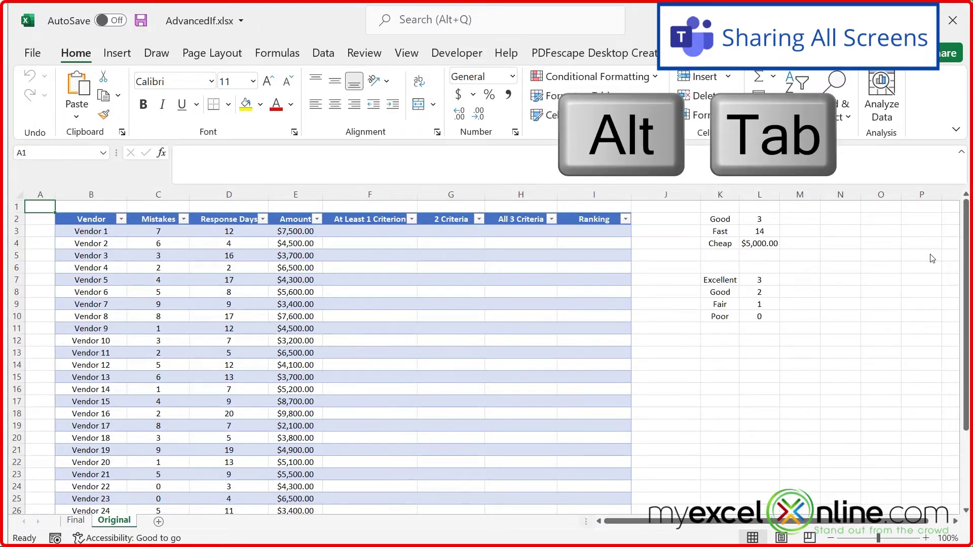
While sharing the screen, switch from the AdvancedIf workbook to the LetterNEW Word letter.
key(alt+Tab)
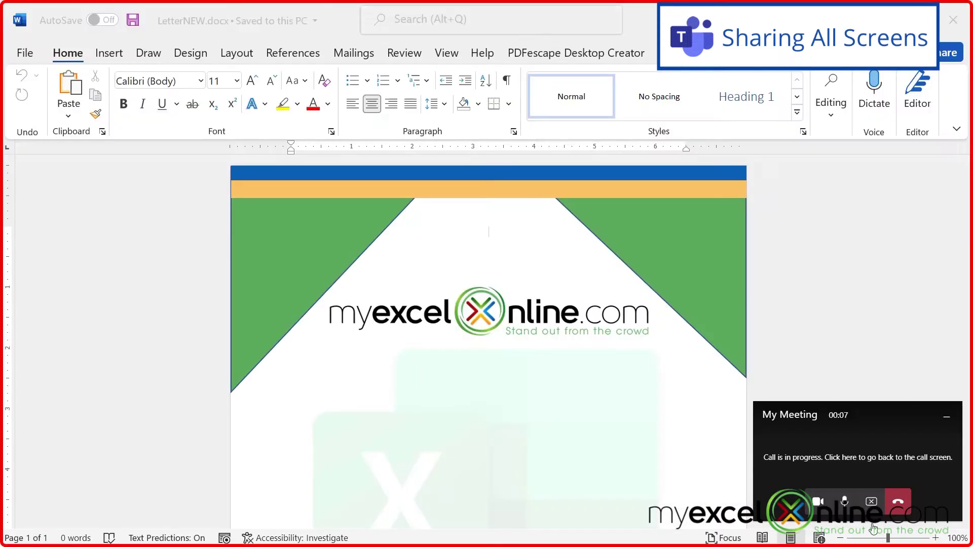
Stop sharing from the mini call window to restore the full My Meeting window.
click(798, 435)
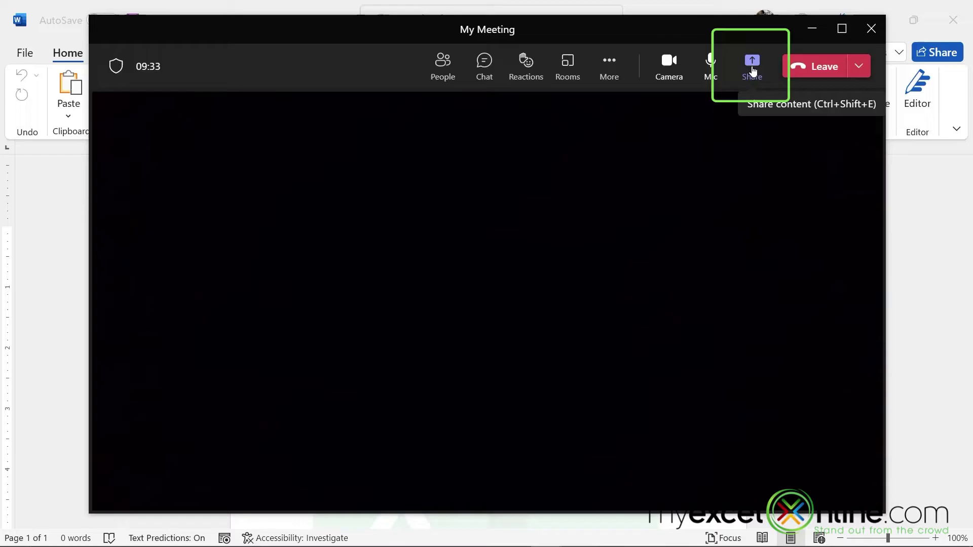
Share only the AdvancedIf.xlsx - Excel window instead of the whole screen.
click(751, 68)
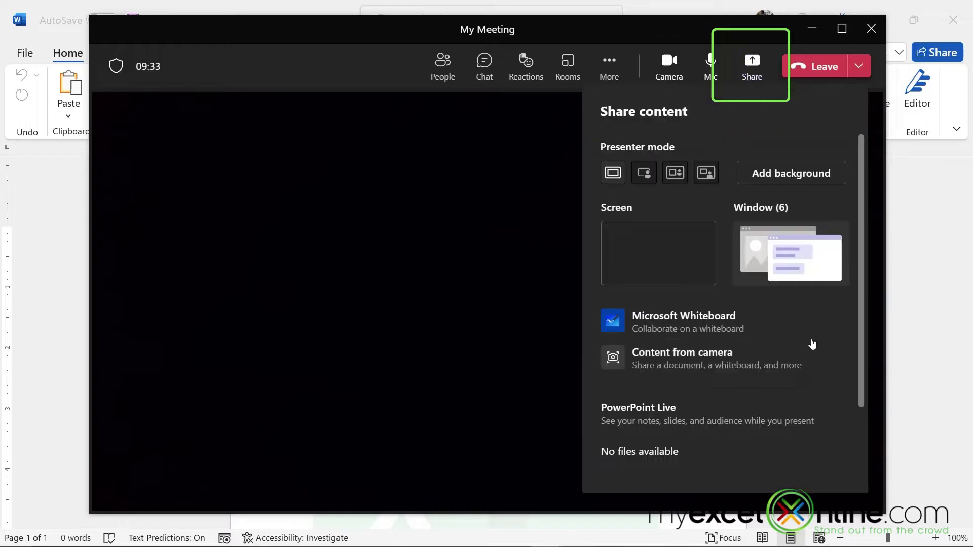
click(783, 251)
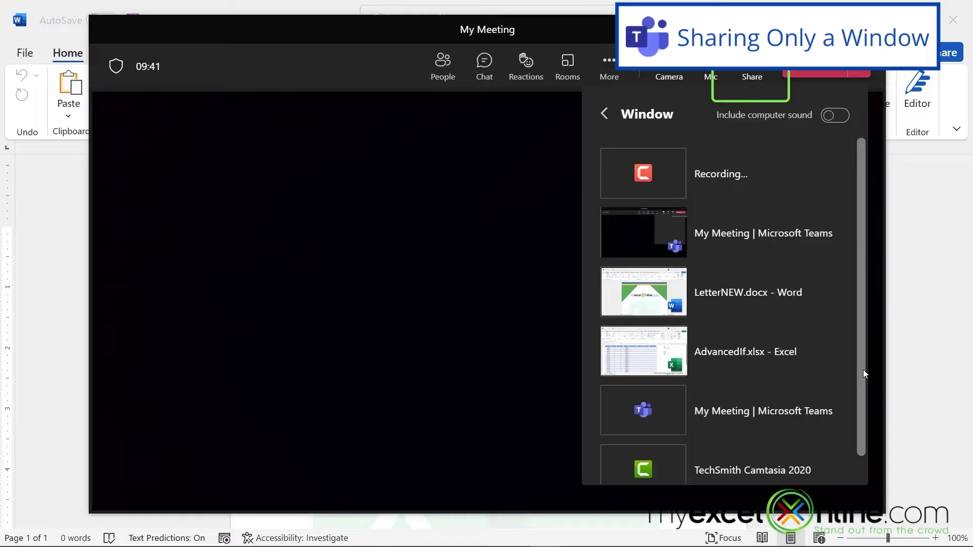
click(728, 354)
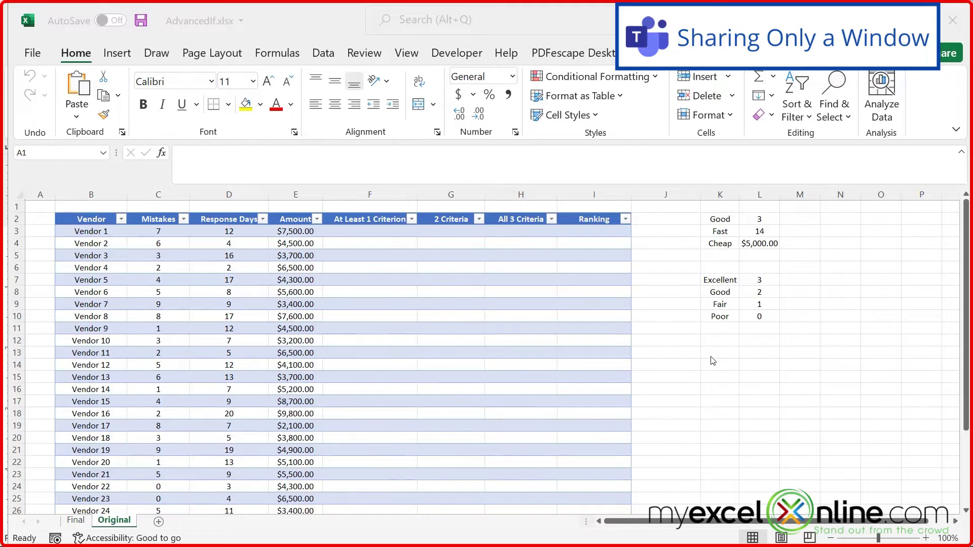
Alt+Tab over to the LetterNEW Word letter and back to the AdvancedIf workbook.
key(alt+Tab)
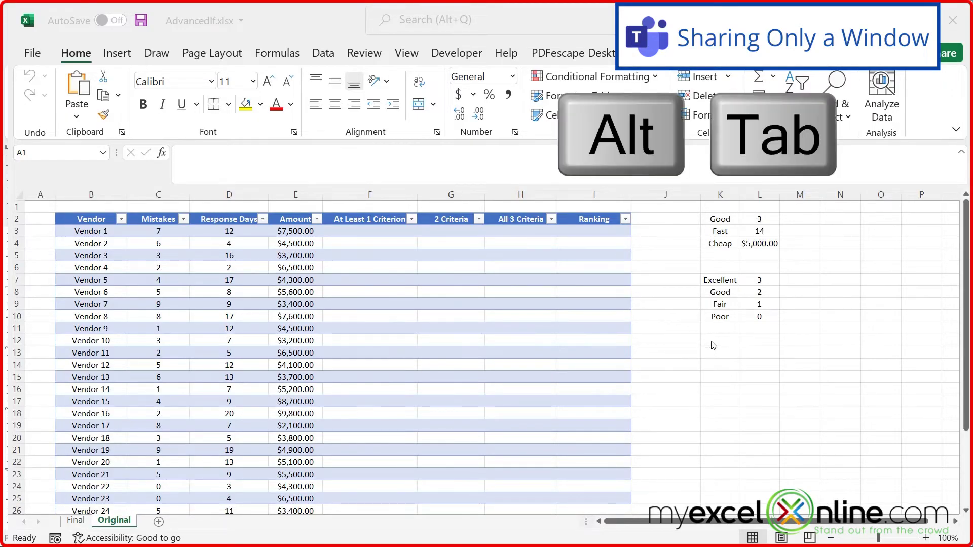
key(Tab)
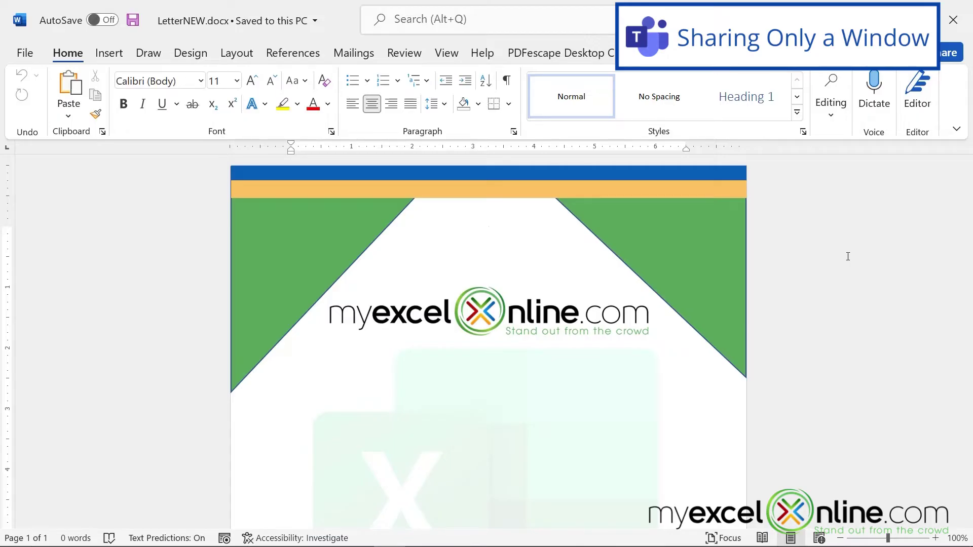
key(alt+Tab)
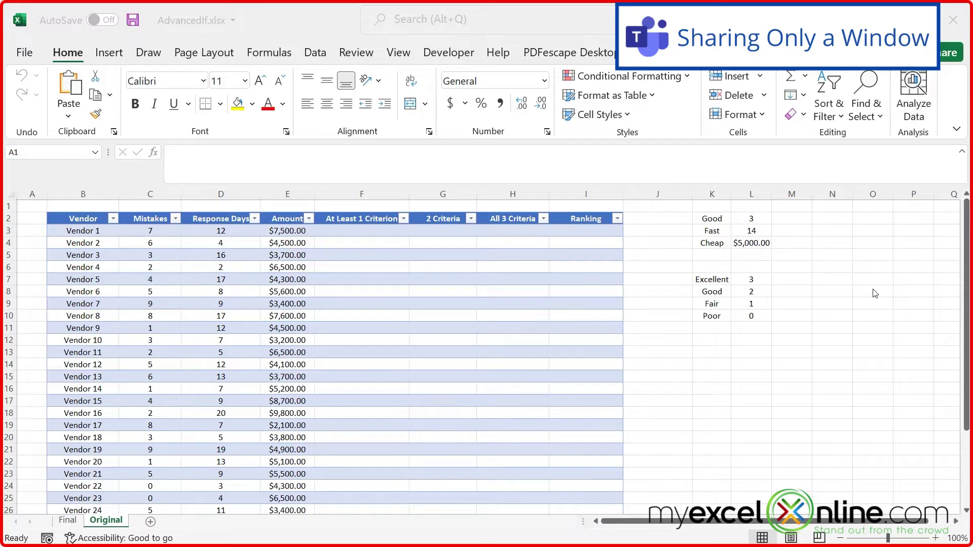
Close the Excel workbook window, ending the window share.
click(952, 22)
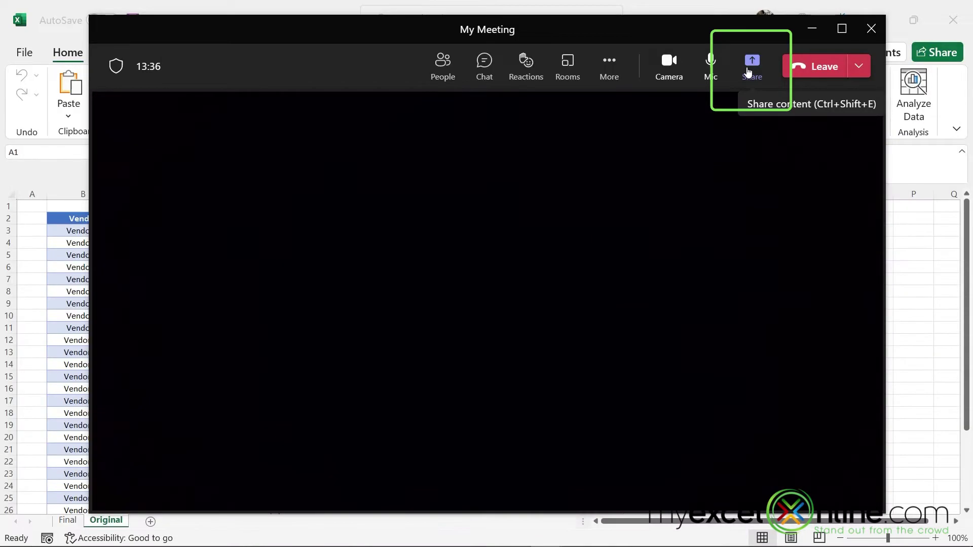
Share the AdvancedIf.xlsx - Excel window on its own from Teams.
click(752, 65)
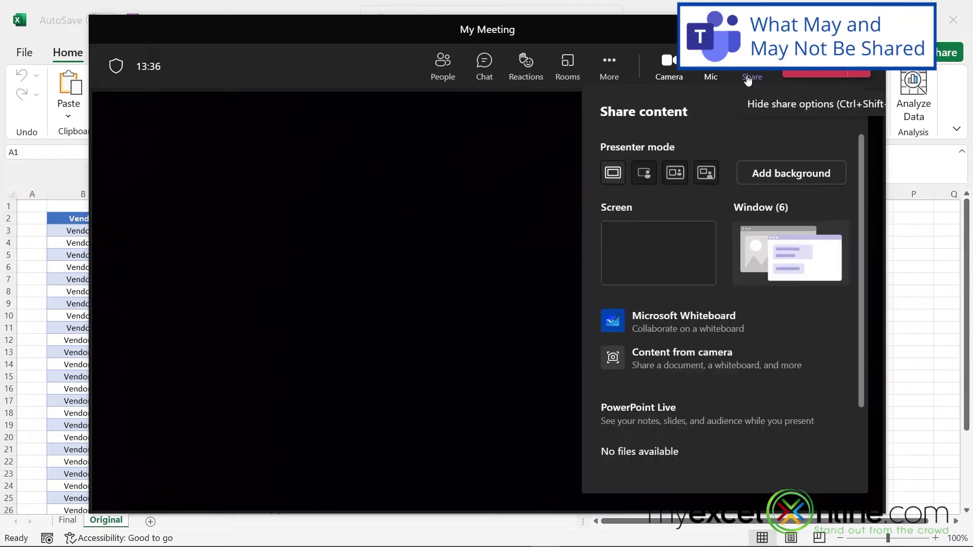
click(778, 267)
click(719, 301)
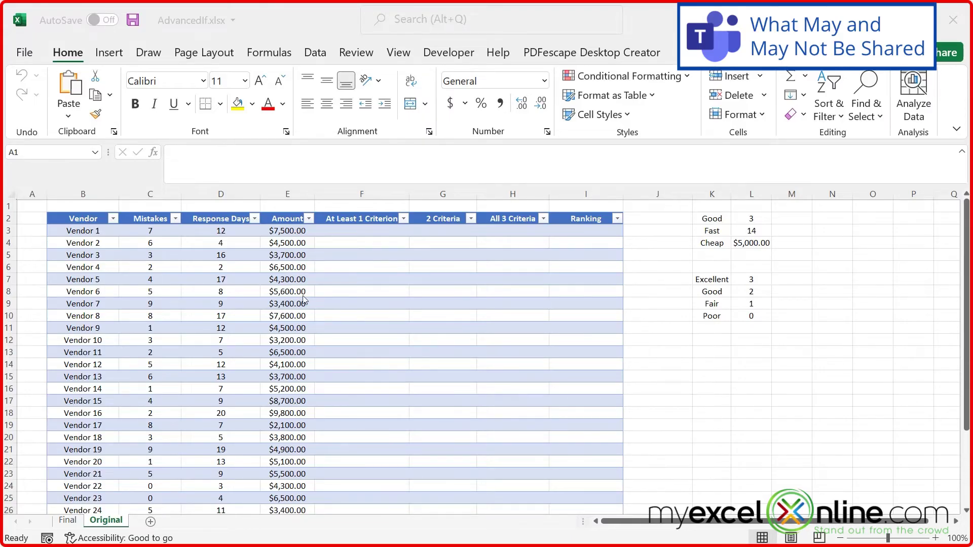
Open and cancel Format Cells on D7, then start a Greater Than highlight rule for values above 17.
right_click(233, 278)
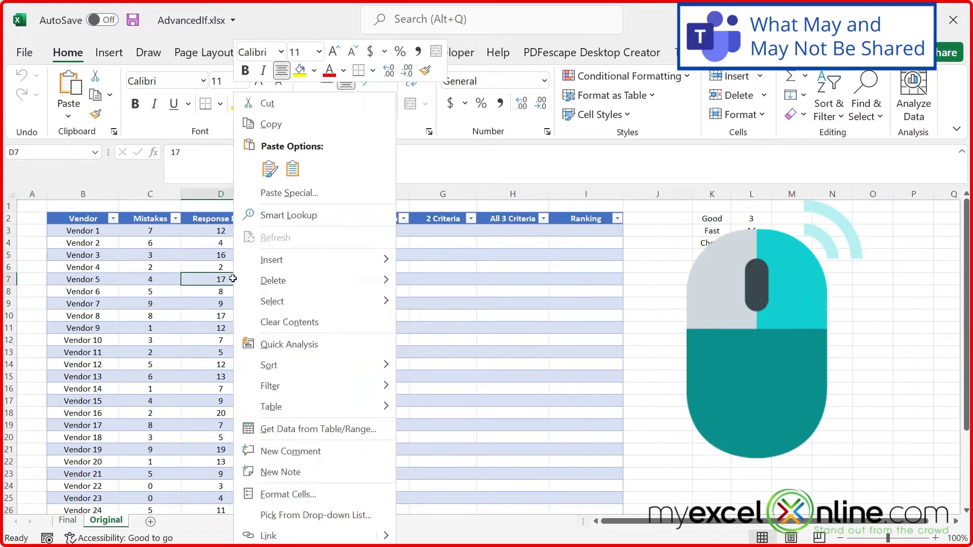
key(Escape)
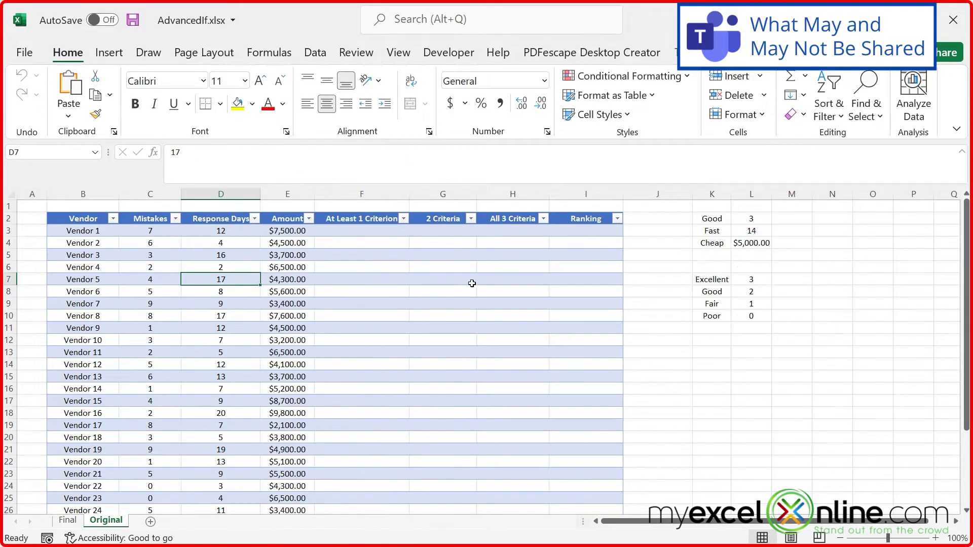
key(ctrl+1)
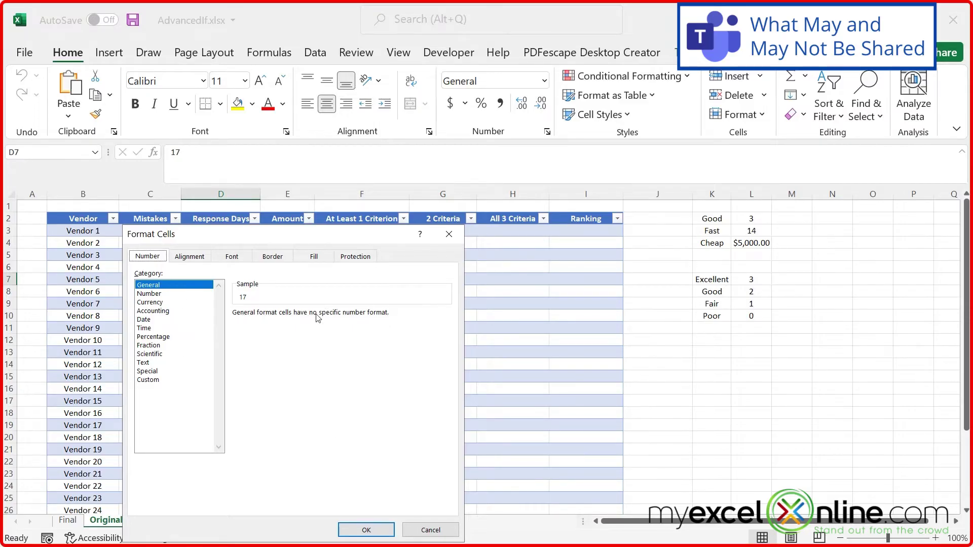
mouse_move(313, 237)
mouse_down()
mouse_move(447, 195)
mouse_move(466, 167)
mouse_up()
click(583, 459)
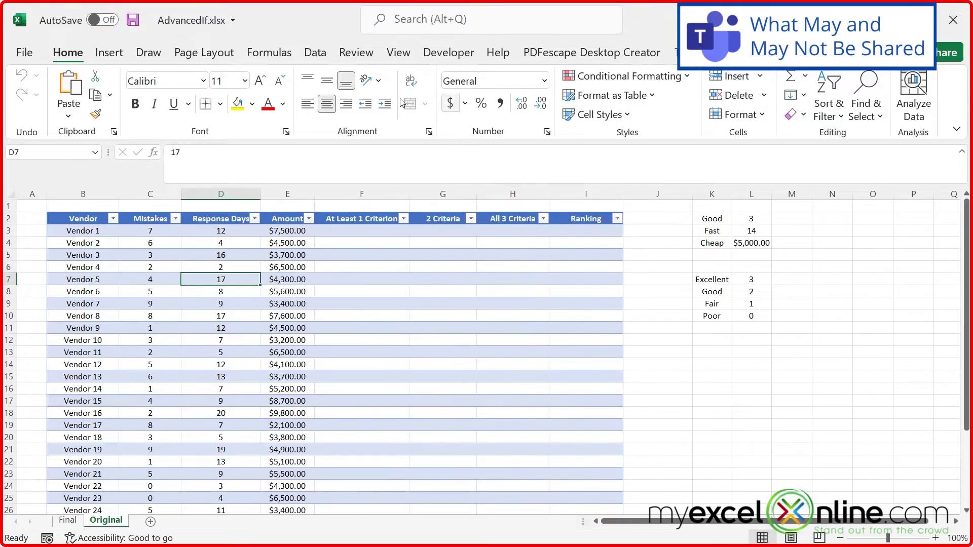
click(645, 78)
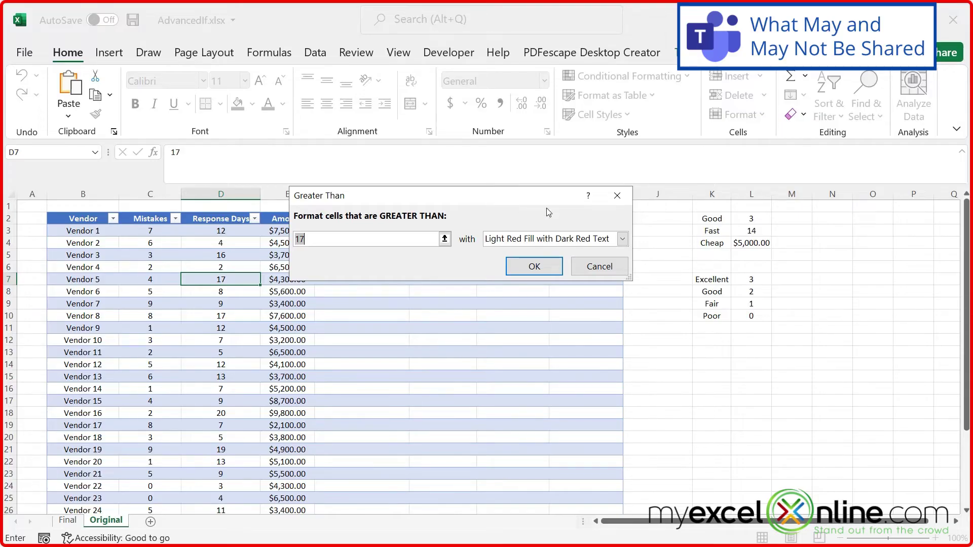
Cancel the Greater Than rule, leaving the Response Days column unhighlighted.
click(536, 266)
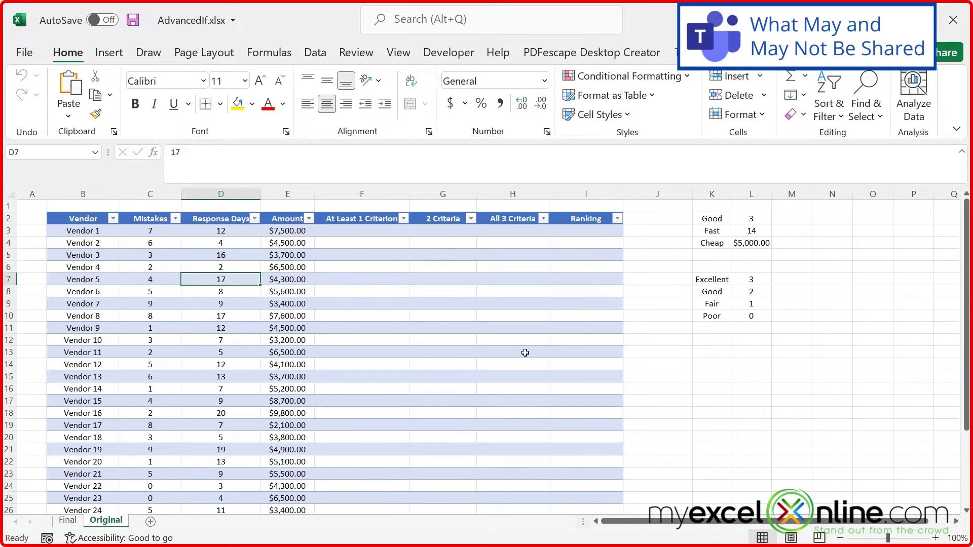
Close Excel without saving, share the whole screen in Teams, and bring LetterNEW.docx forward.
click(952, 22)
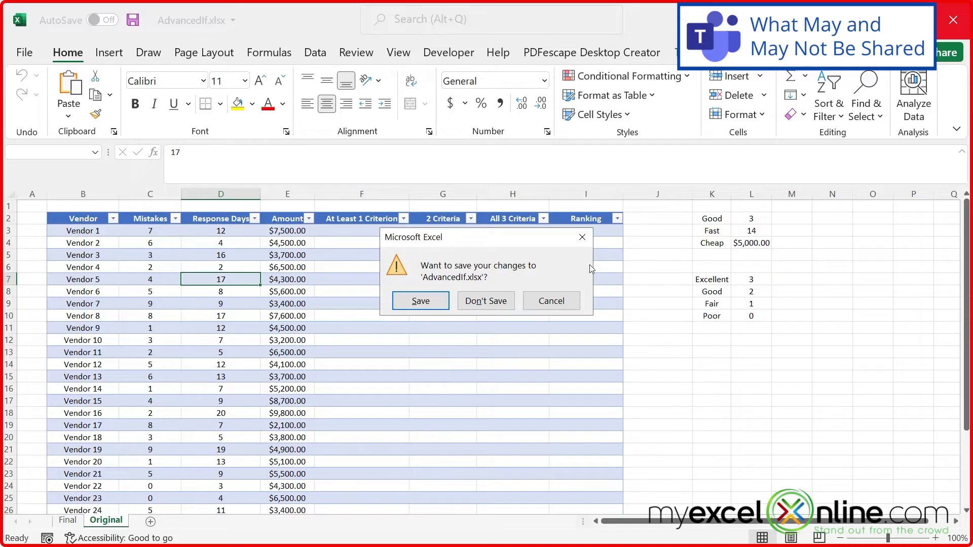
click(456, 305)
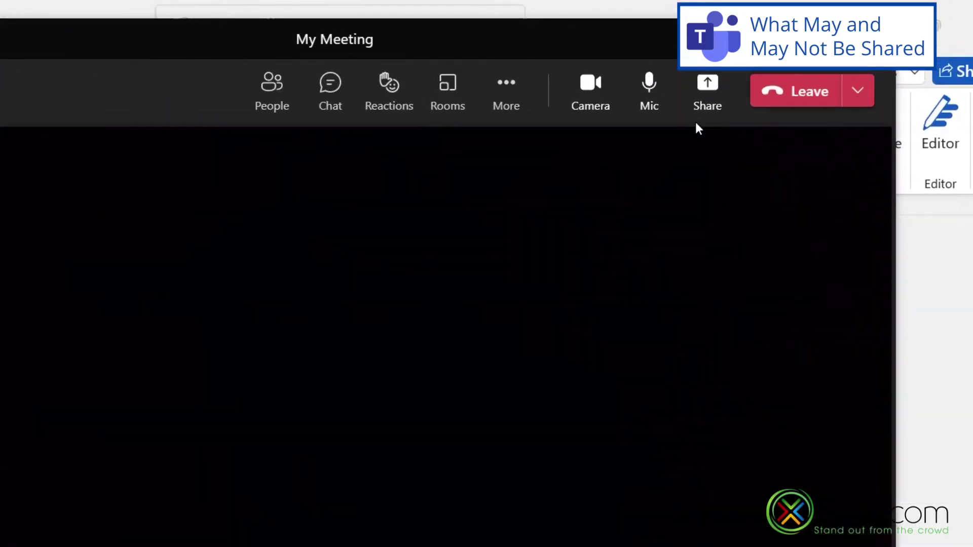
click(707, 99)
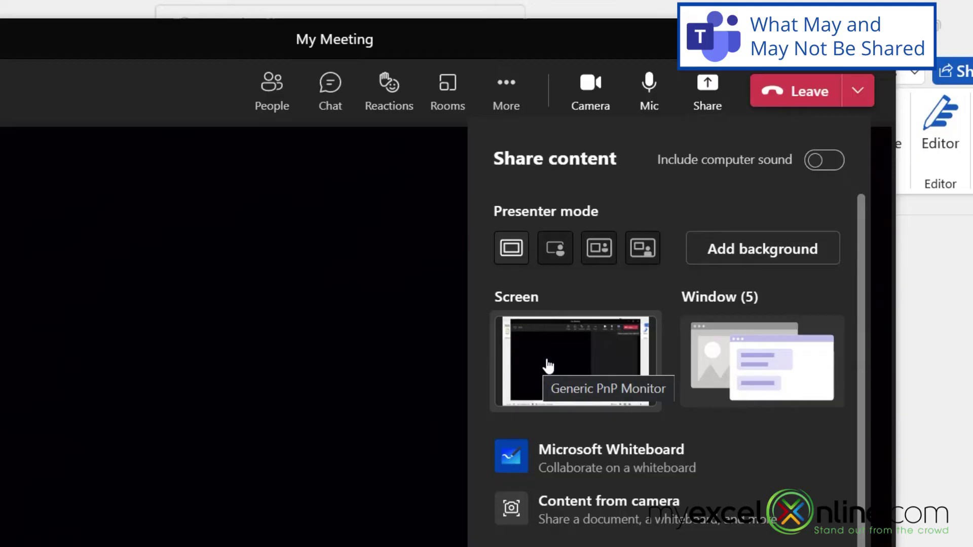
click(546, 365)
click(715, 97)
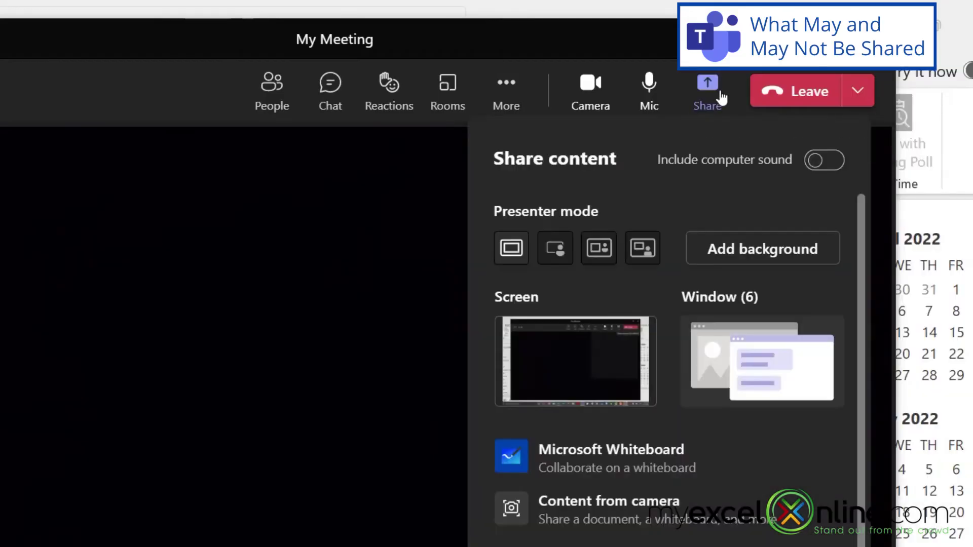
key(alt+Tab)
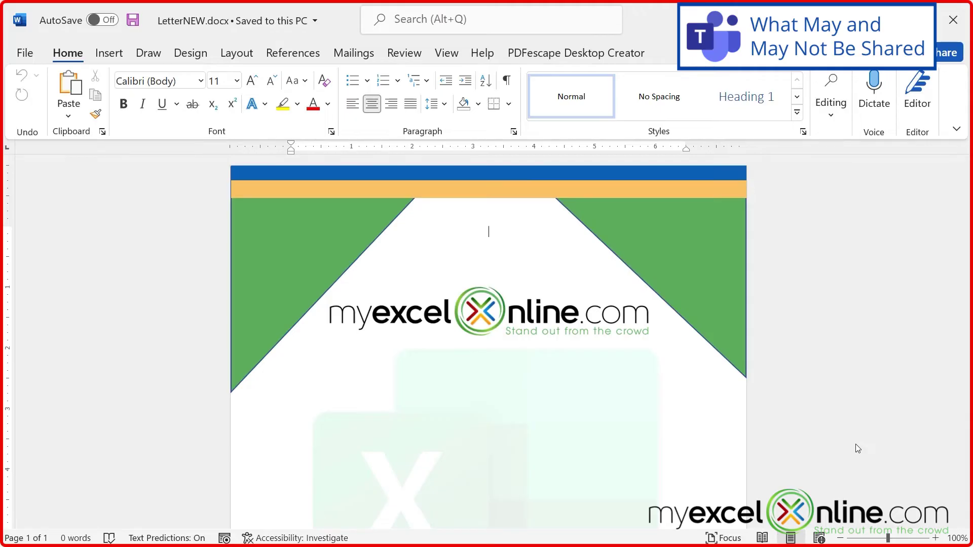
Switch to Outlook and start a new email with the body "Isn't this meeting boring?".
key(alt+Tab)
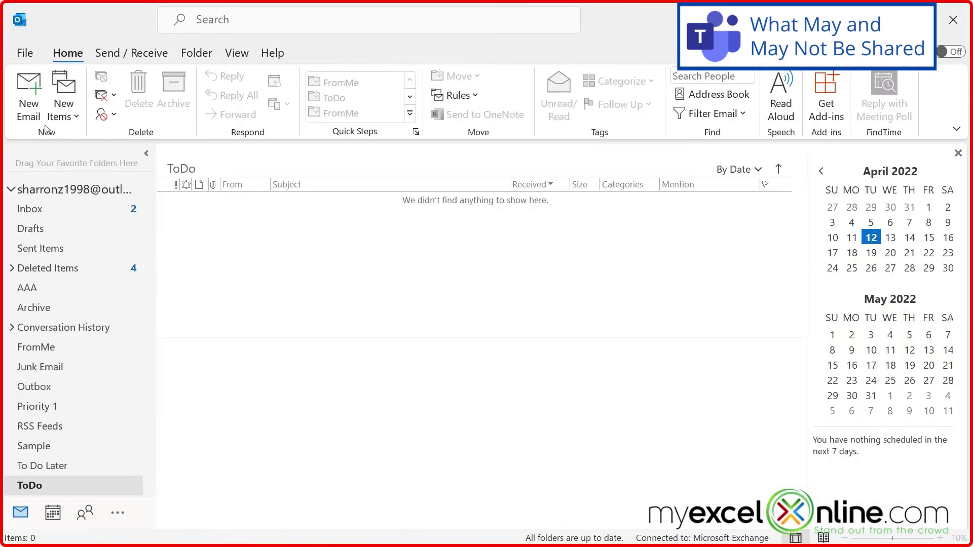
click(35, 84)
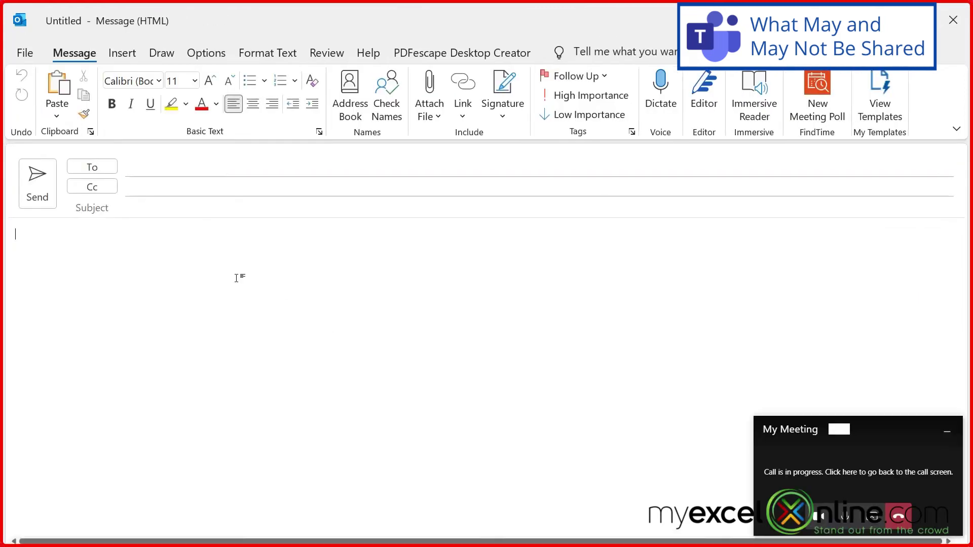
click(236, 278)
text(Isn't this meetin)
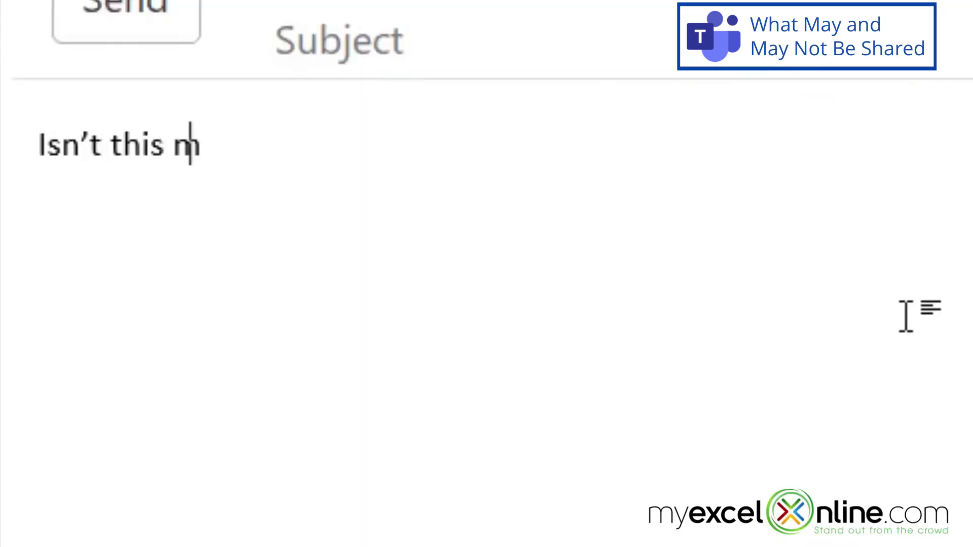
text(g boring?)
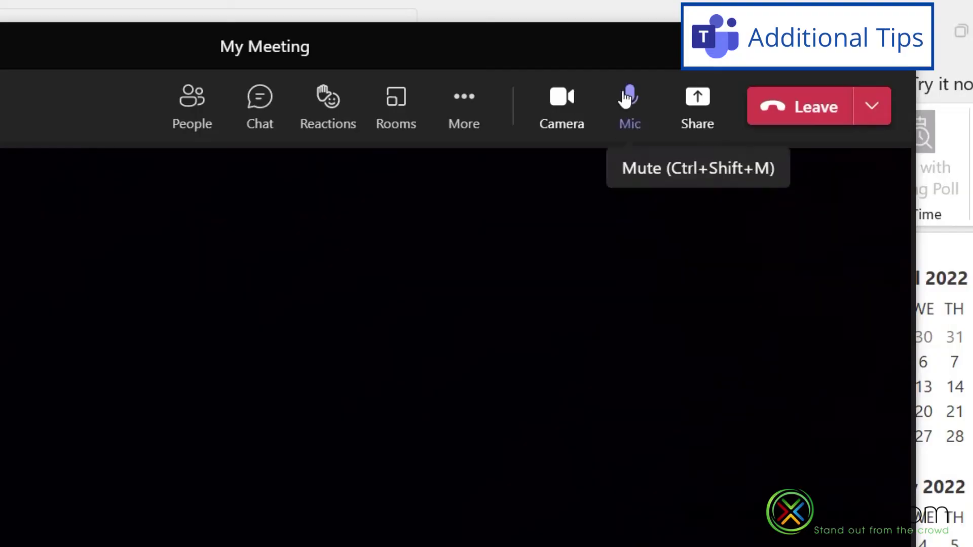
Restore the LetterNEW.docx Word window from full screen and shift it up and to the right.
click(698, 93)
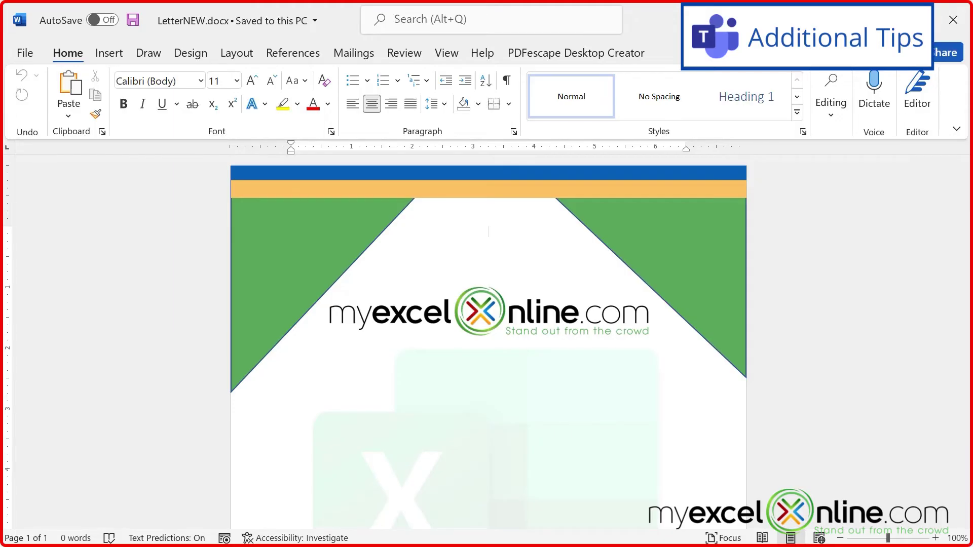
click(912, 18)
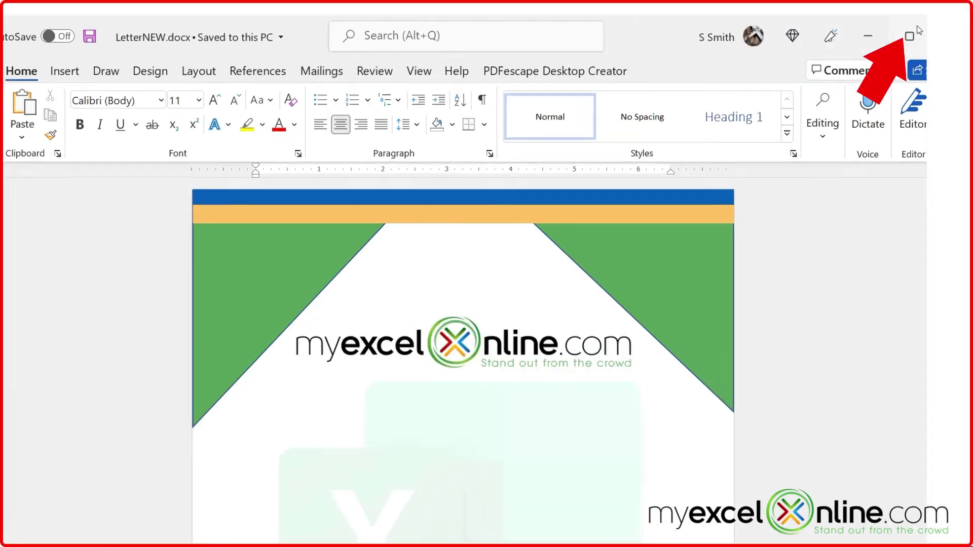
drag(626, 59, 661, 43)
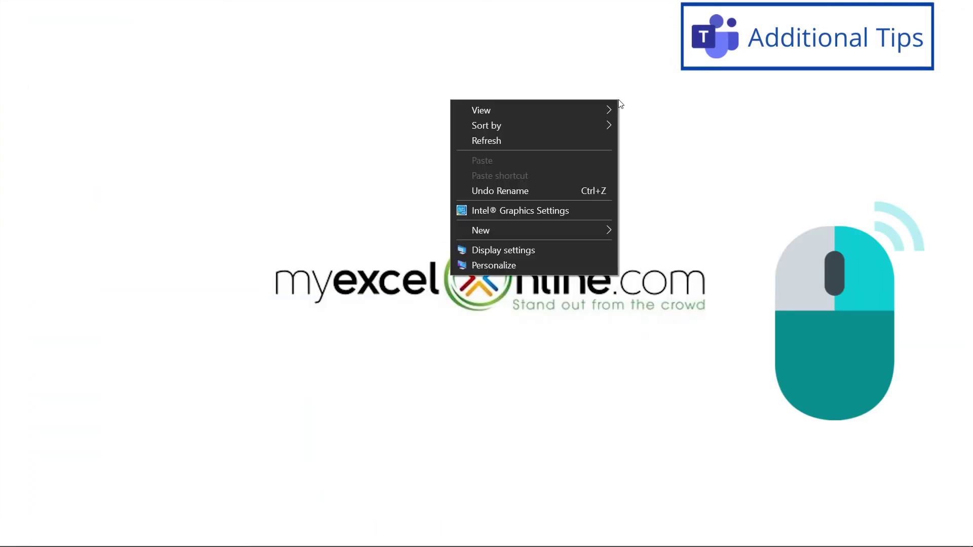
Open Display settings from the desktop and show the scale options, currently 125%.
click(514, 250)
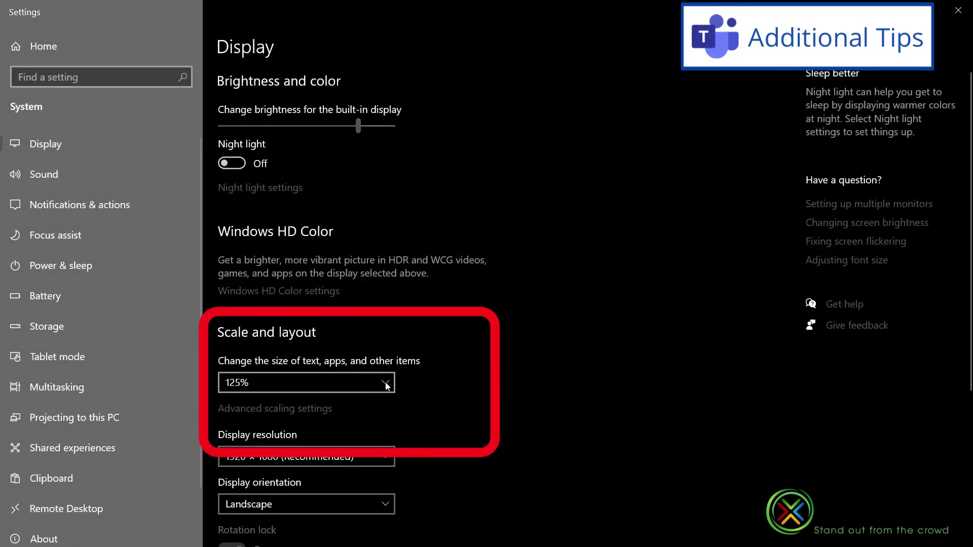
click(386, 385)
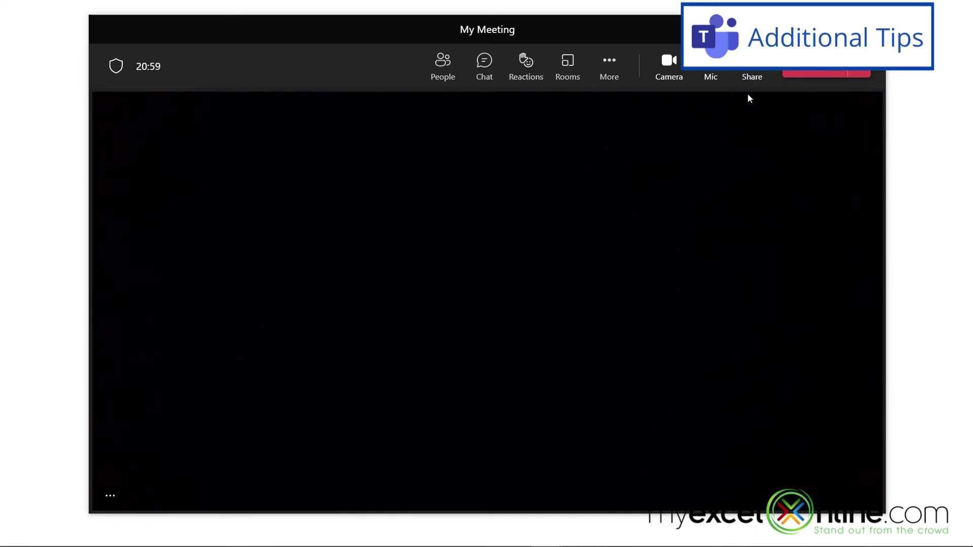
Check the shareable windows list, then launch Excel and open AdvancedIf.xlsx.
click(752, 72)
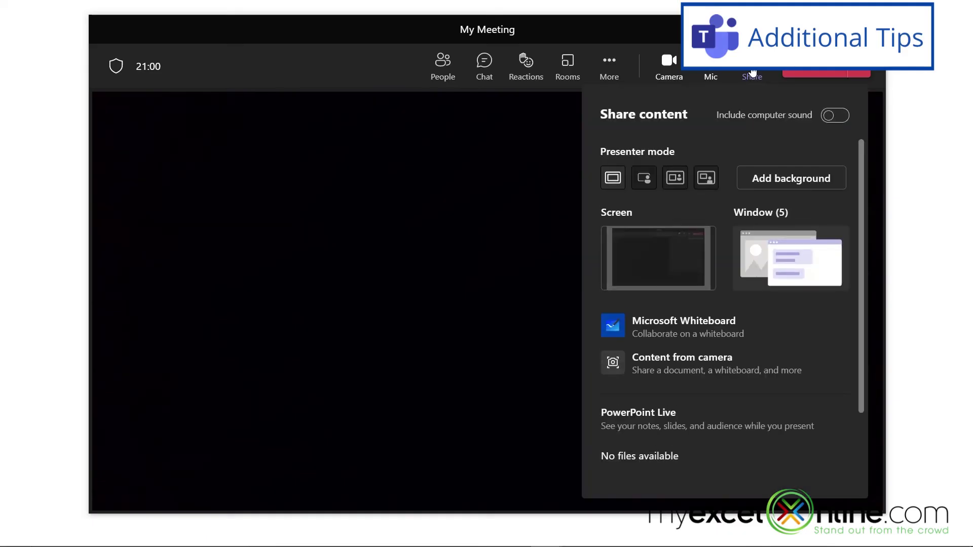
click(784, 271)
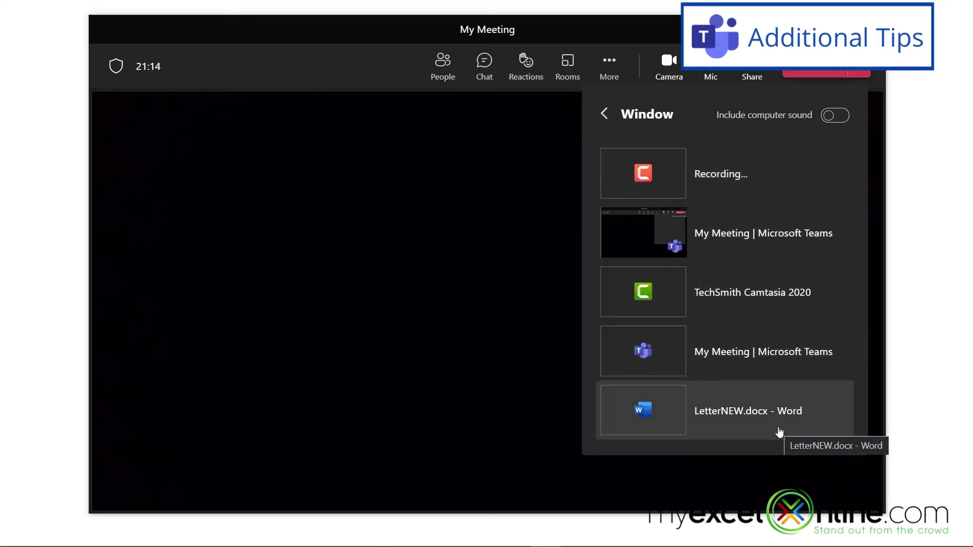
click(545, 123)
click(417, 536)
click(416, 536)
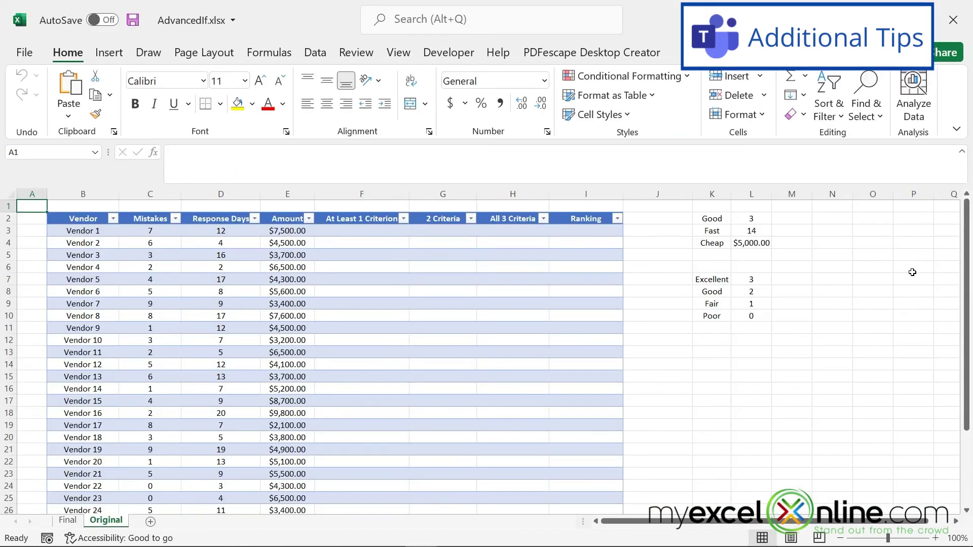
Return to the Teams meeting and confirm AdvancedIf.xlsx now appears among shareable windows.
key(alt+Tab)
click(756, 73)
click(776, 256)
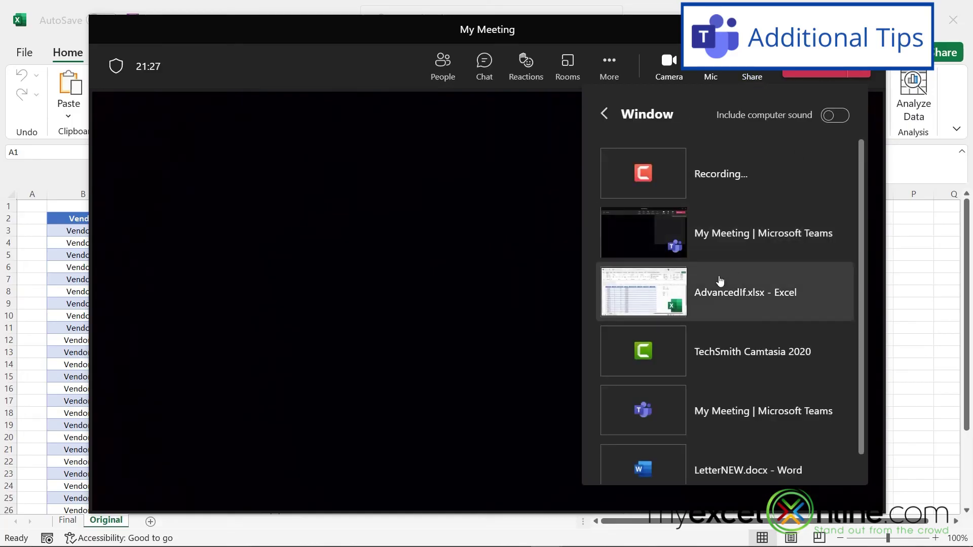